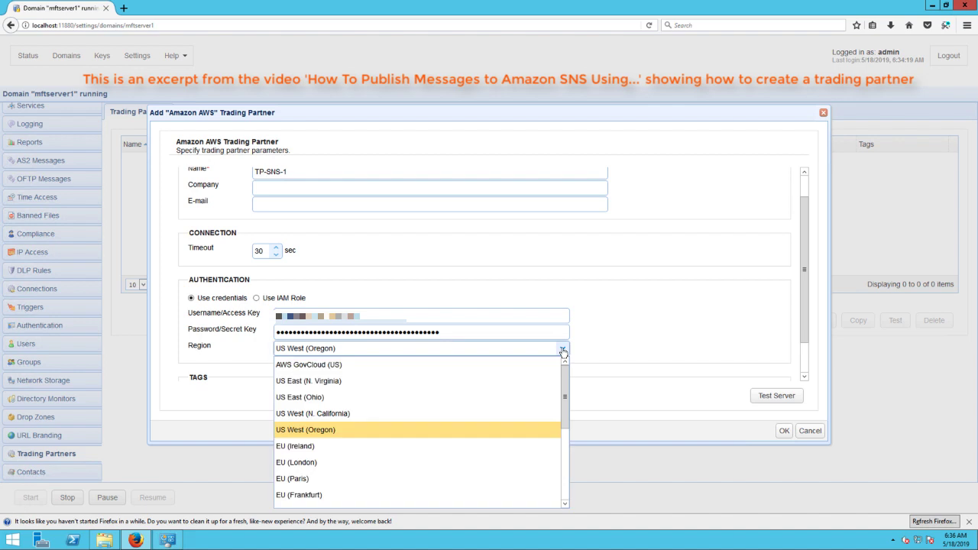
Choose US East (Ohio) for TP-SNS-1, pass the Amazon AWS connection test, and save the partner.
{"action": "left_click", "coordinate": [310, 396]}
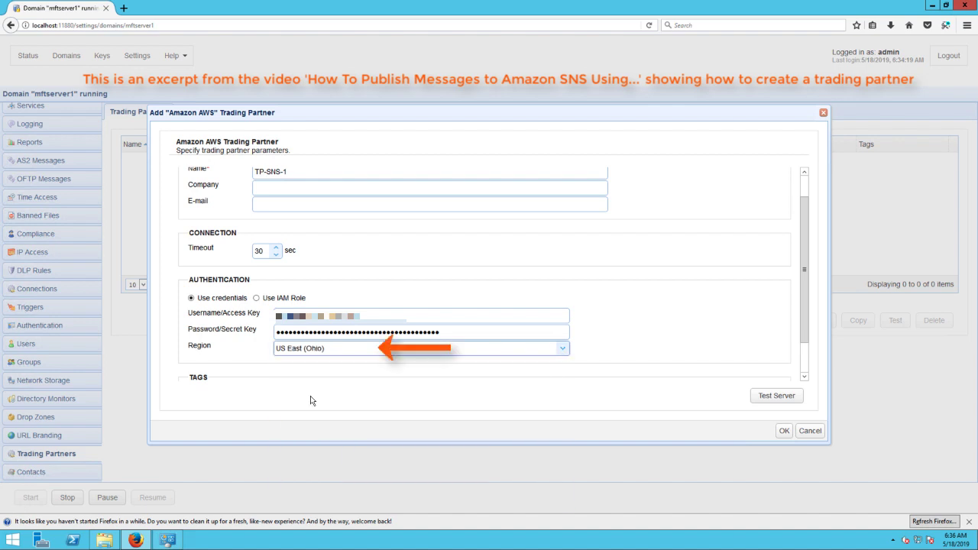
{"action": "left_click", "coordinate": [763, 403]}
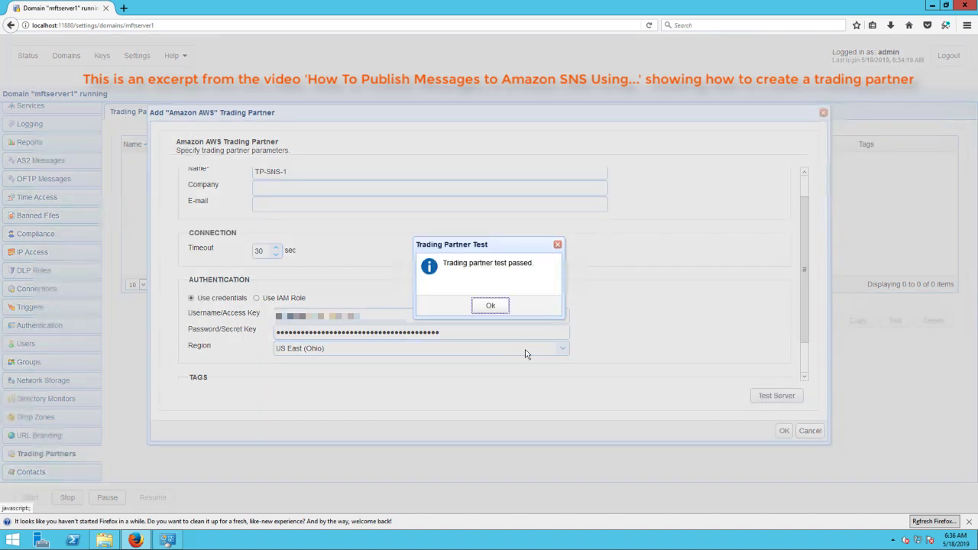
{"action": "left_click", "coordinate": [491, 306]}
{"action": "left_click", "coordinate": [784, 432]}
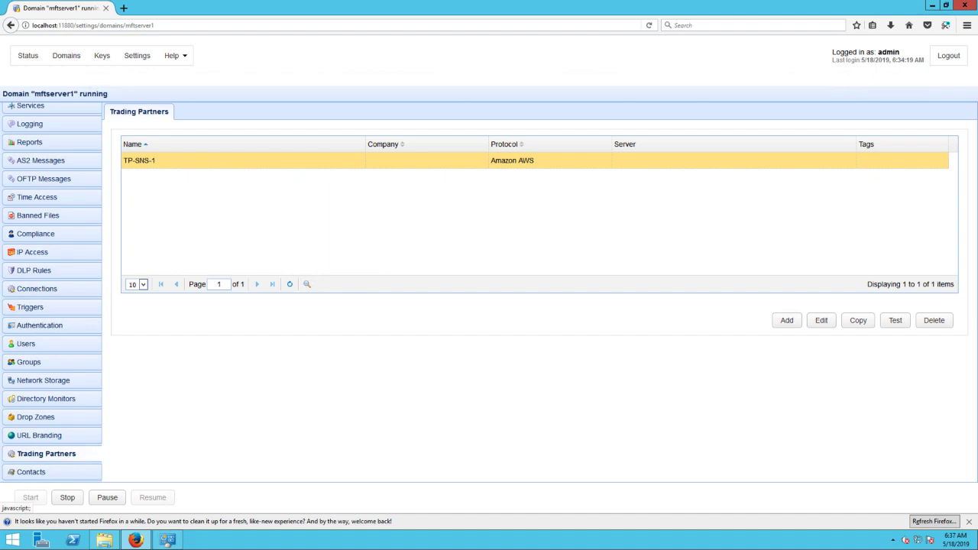
Add a new trigger named 'Publish to SNS Topic mftservermonitoring on file download attempt'.
{"action": "left_click", "coordinate": [48, 309]}
{"action": "left_click", "coordinate": [779, 323]}
{"action": "left_click", "coordinate": [427, 201]}
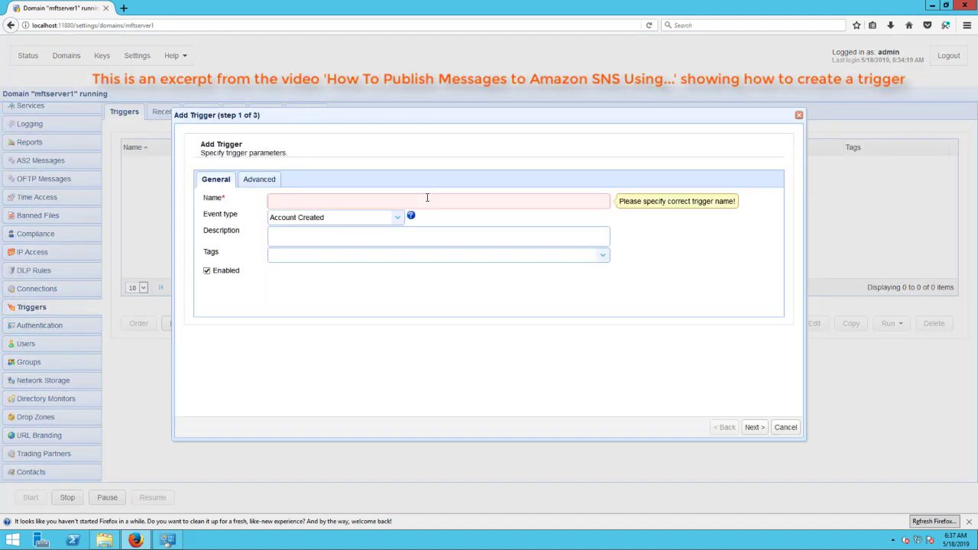
{"action": "type", "text": "Publish to SNS Topic mftservermonitoring on file download attempt"}
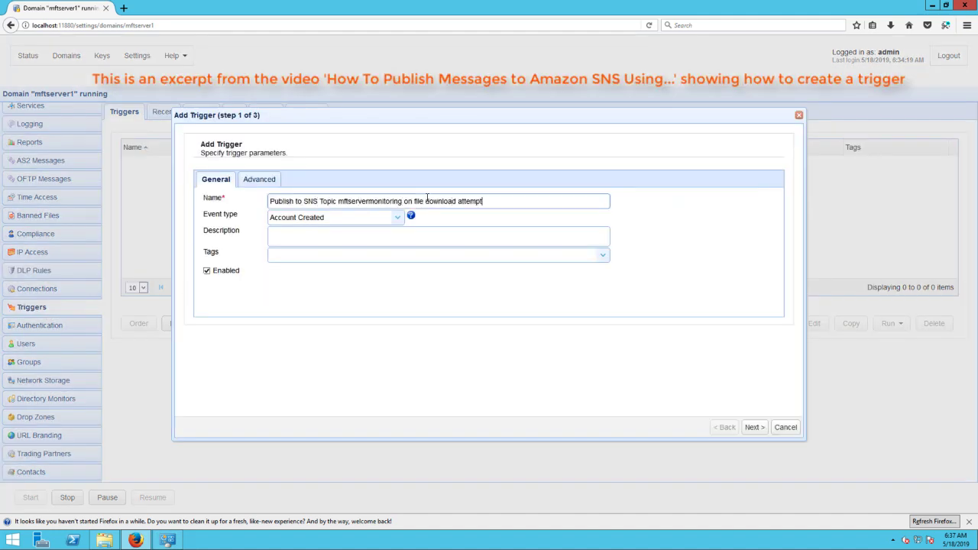
Fire it on File Download Started for C:/secretfiles/topsecretfile and begin adding an SNS action.
{"action": "left_click", "coordinate": [397, 218]}
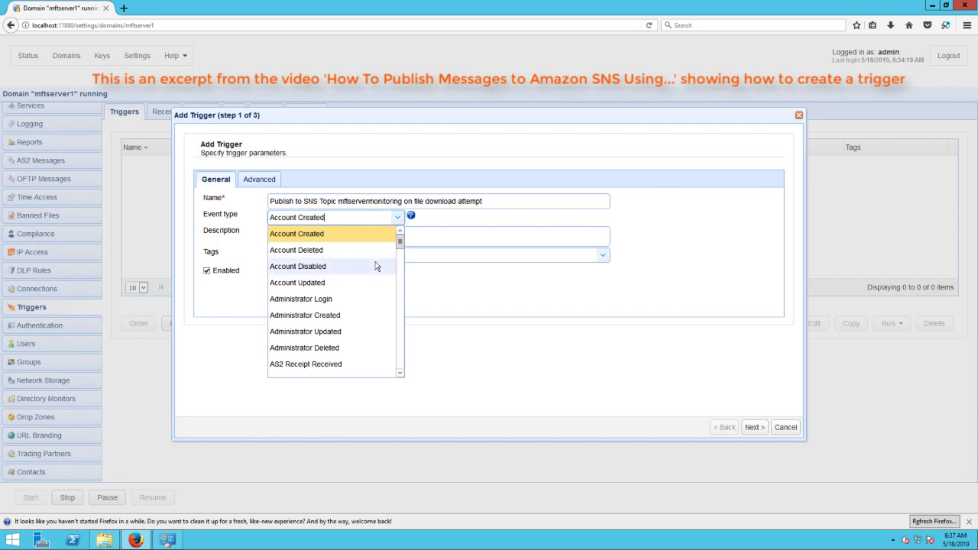
{"action": "scroll", "coordinate": [375, 265], "scroll_direction": "down", "scroll_amount": 1}
{"action": "scroll", "coordinate": [375, 266], "scroll_direction": "down", "scroll_amount": 7}
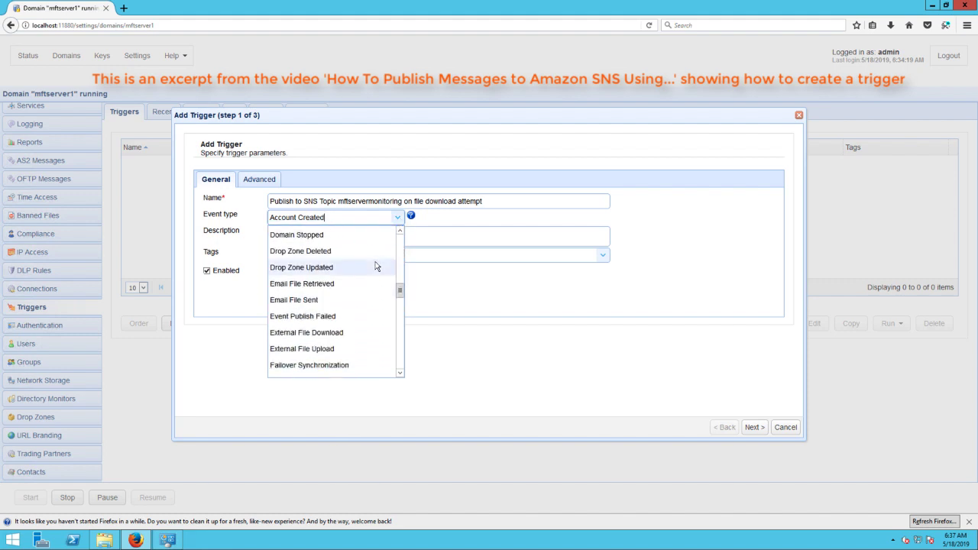
{"action": "left_click", "coordinate": [327, 352]}
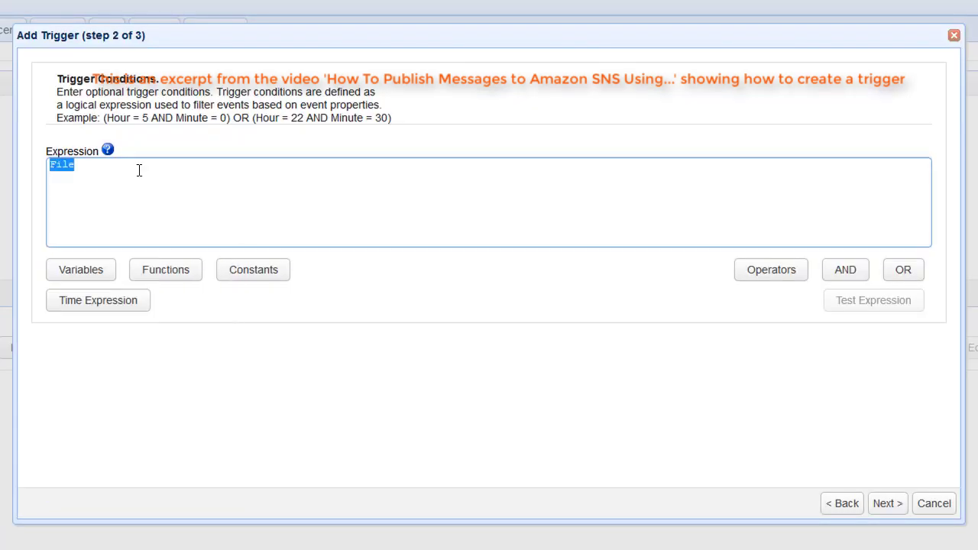
{"action": "type", "text": "= \"C:/secretfiles/topsecretfile."}
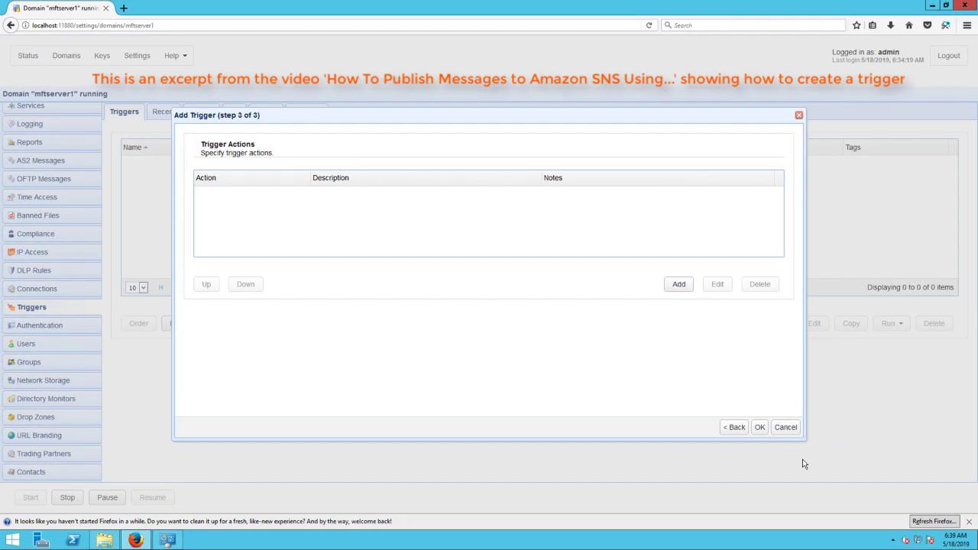
{"action": "left_click", "coordinate": [679, 284]}
{"action": "type", "text": "sns"}
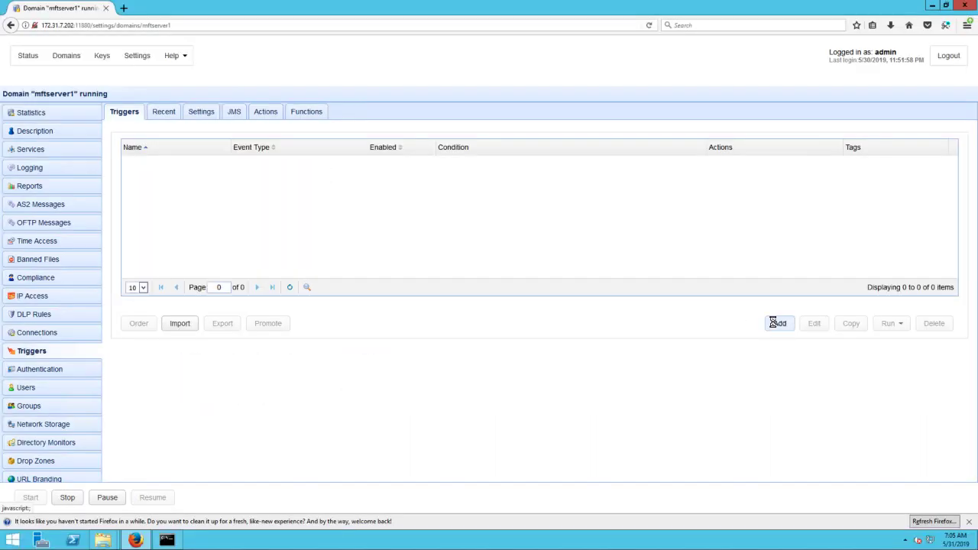
Create trigger 'test SMS via Amazon SNS' on Directory Delete and advance to its actions.
{"action": "left_click", "coordinate": [773, 323]}
{"action": "type", "text": "test"}
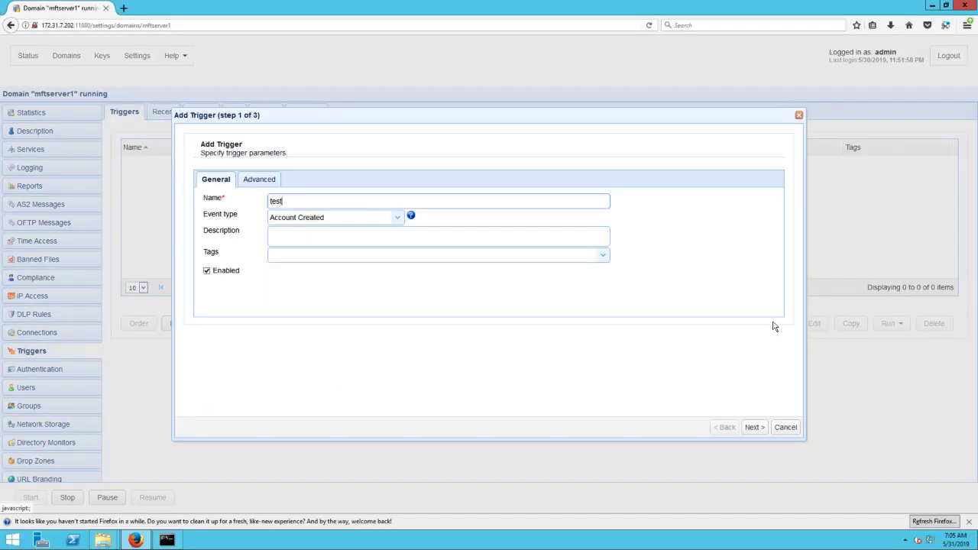
{"action": "type", "text": " SMS via Amazon SNS"}
{"action": "left_click", "coordinate": [397, 217]}
{"action": "scroll", "coordinate": [355, 300], "scroll_direction": "down", "scroll_amount": 2}
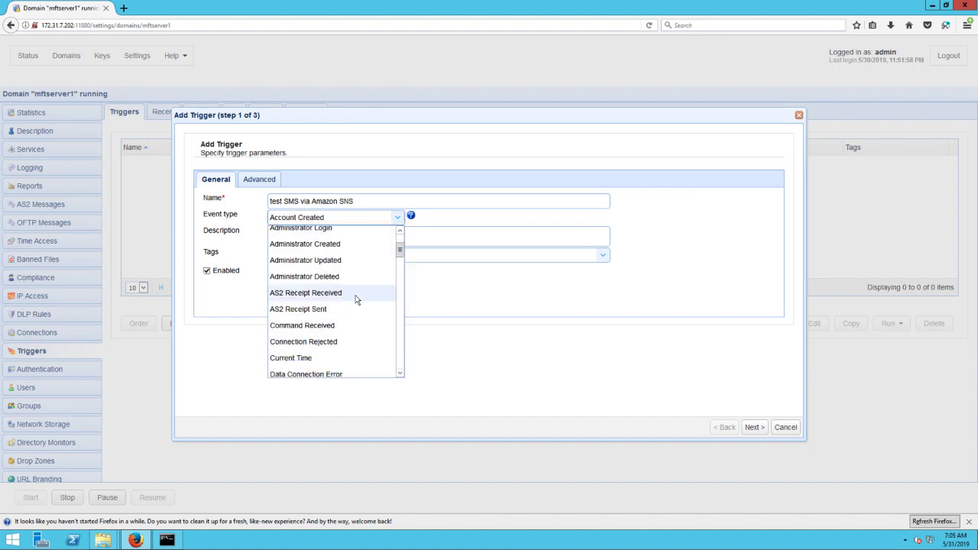
{"action": "scroll", "coordinate": [356, 300], "scroll_direction": "down", "scroll_amount": 2}
{"action": "left_click", "coordinate": [321, 341]}
{"action": "left_click", "coordinate": [753, 427]}
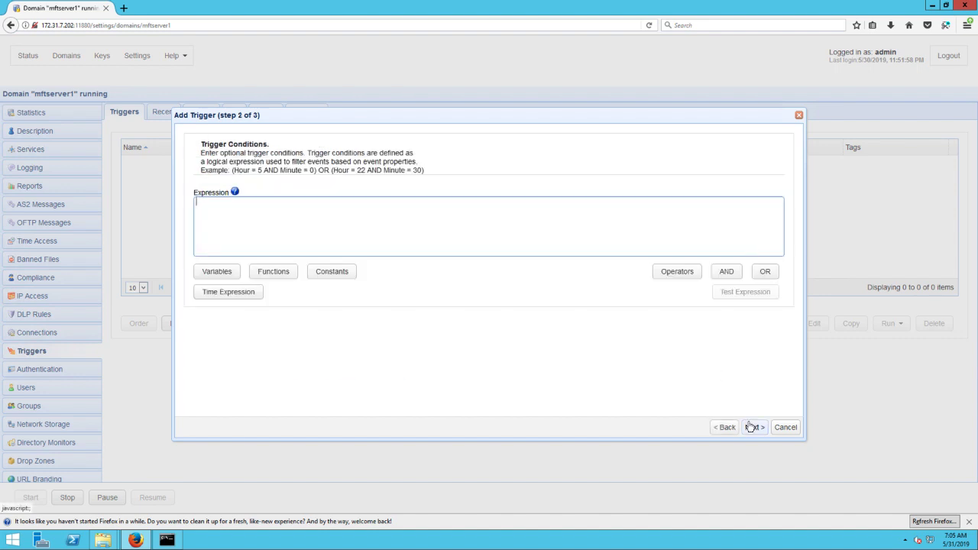
{"action": "left_click", "coordinate": [753, 427]}
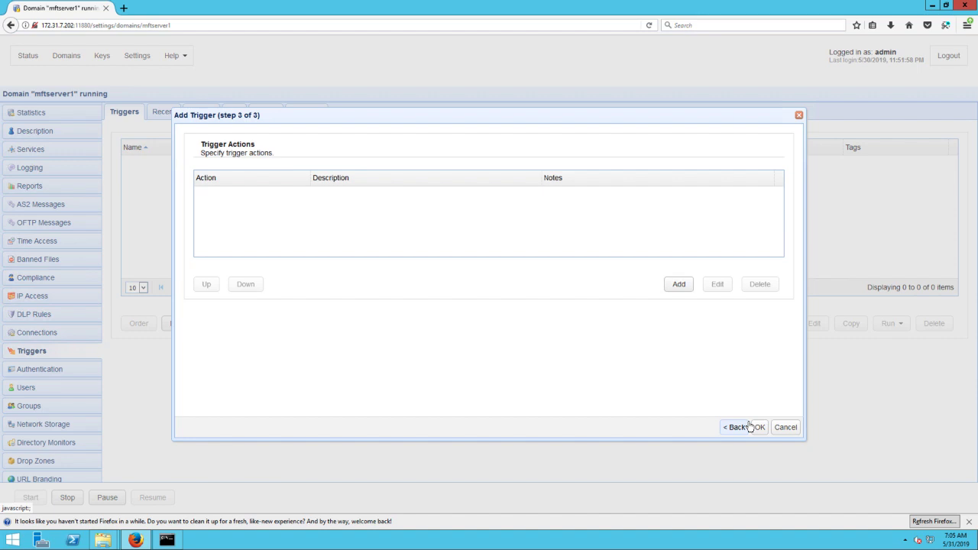
Add an Amazon Sns Publish Sms Message action to the trigger.
{"action": "left_click", "coordinate": [676, 288]}
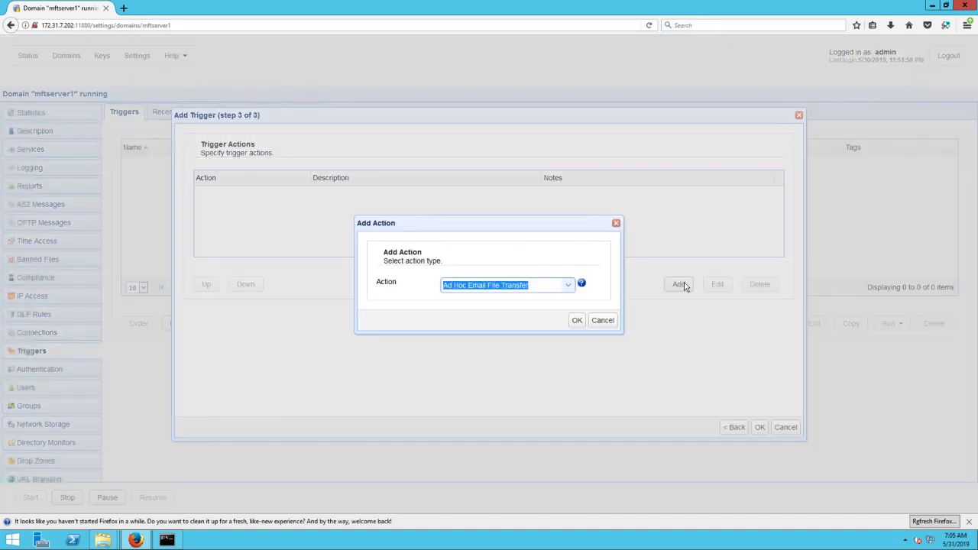
{"action": "type", "text": "amazon"}
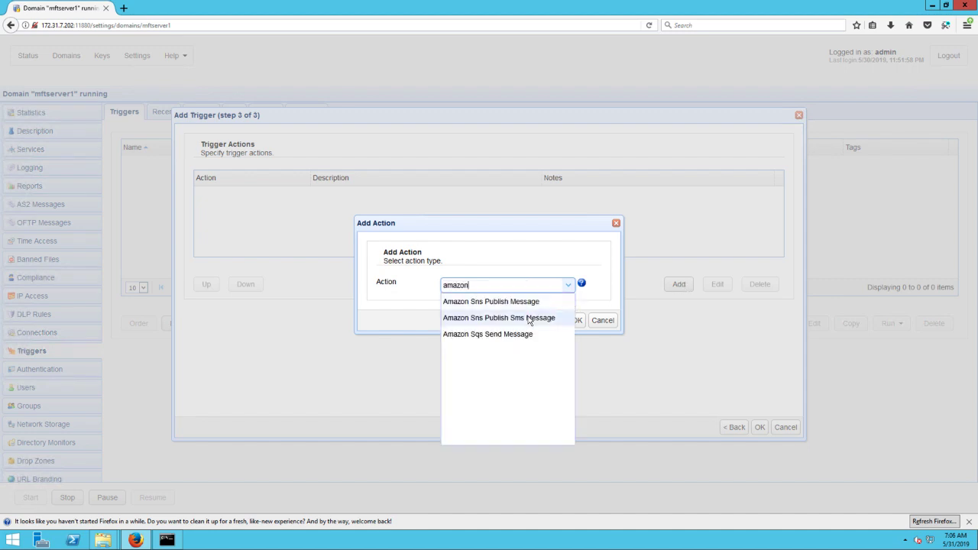
{"action": "left_click", "coordinate": [529, 318]}
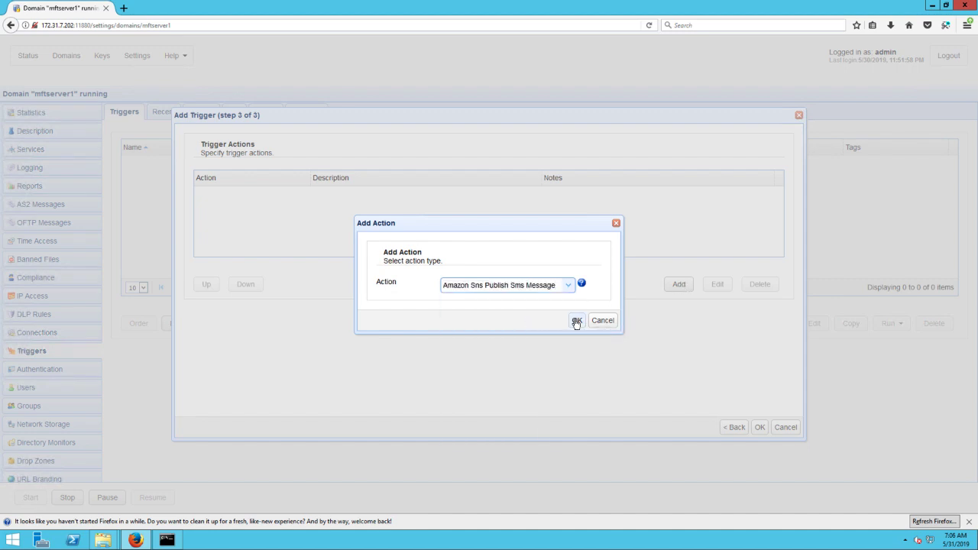
{"action": "left_click", "coordinate": [576, 320]}
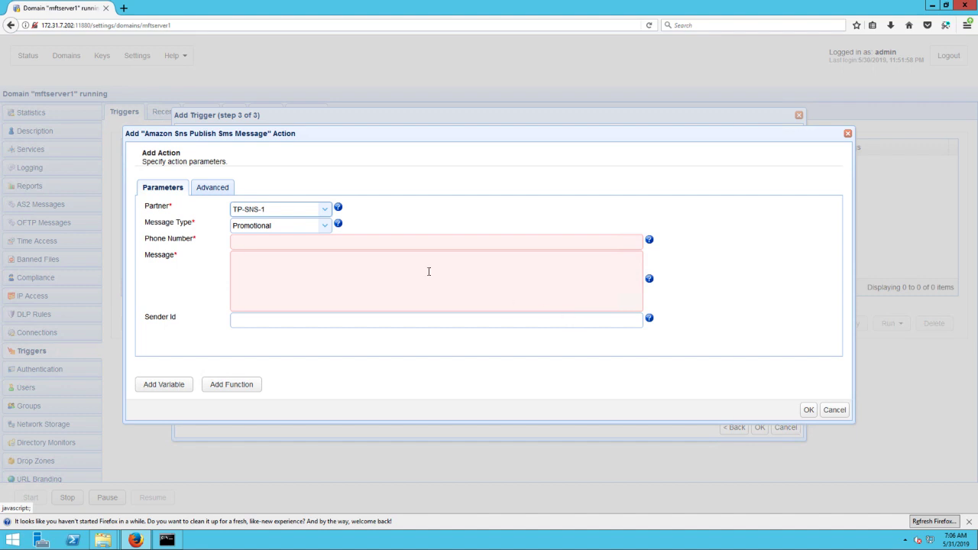
Keep Promotional as the message type and enter the recipient's phone number.
{"action": "left_click", "coordinate": [326, 228]}
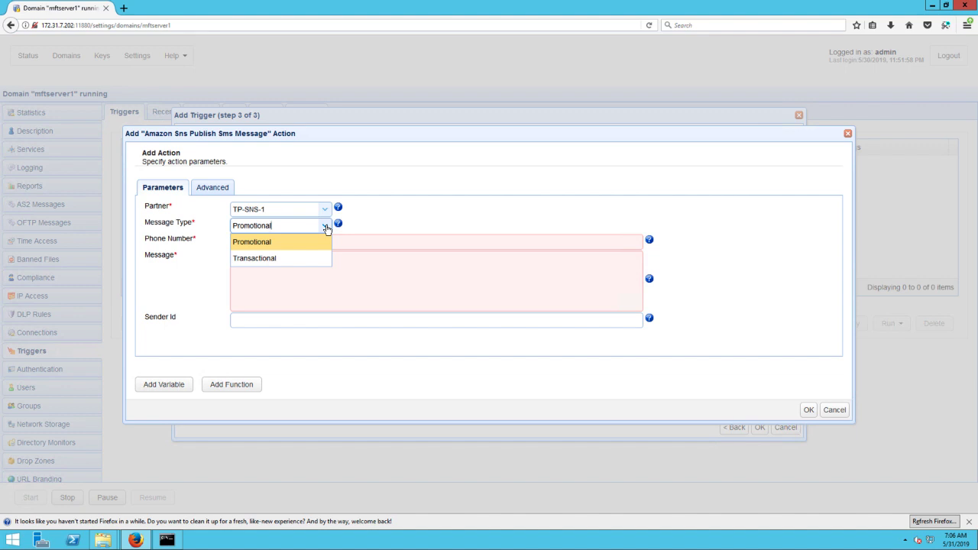
{"action": "left_click", "coordinate": [317, 240]}
{"action": "left_click", "coordinate": [310, 242]}
{"action": "type", "text": "+"}
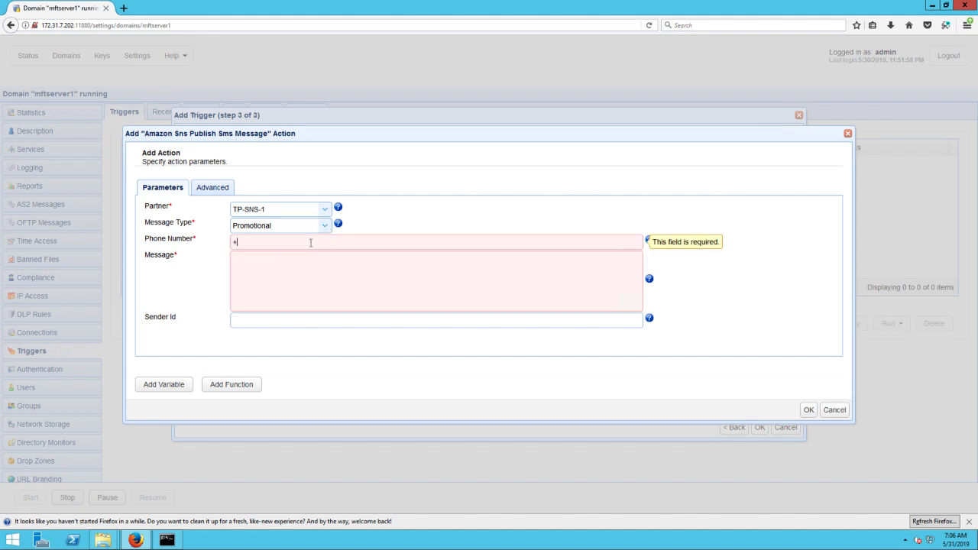
{"action": "type", "text": "11222333444"}
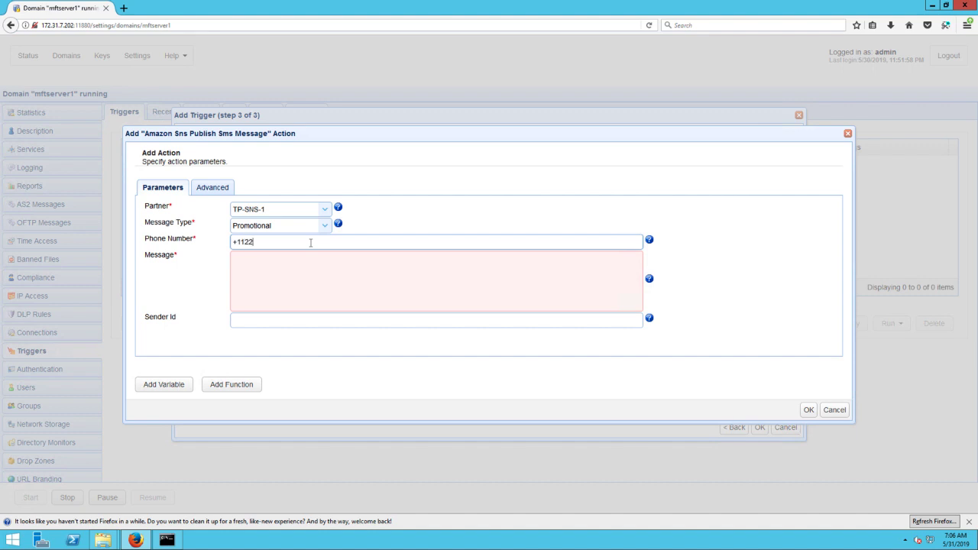
Start the SMS text as 'A directory in %LocalDir% was deleted by'.
{"action": "left_click", "coordinate": [300, 269]}
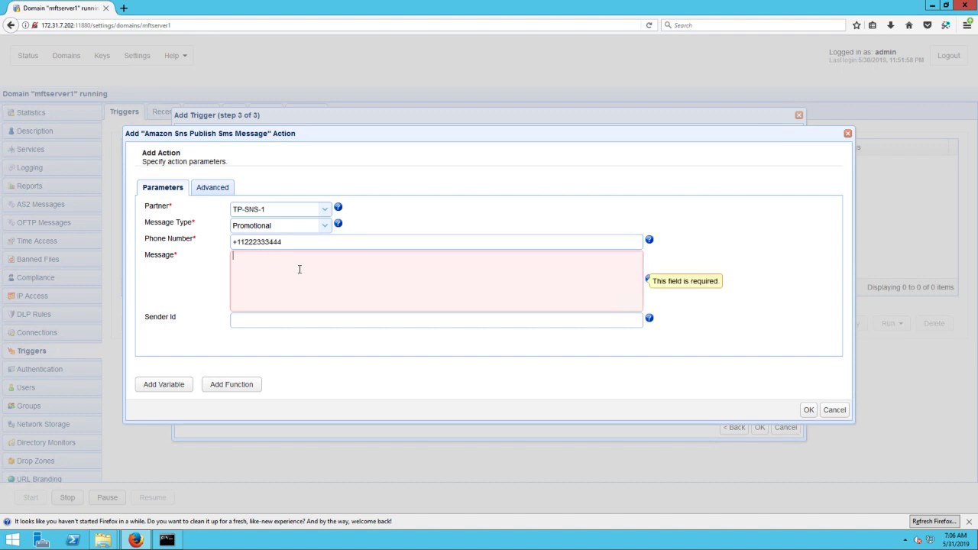
{"action": "type", "text": "A directory in"}
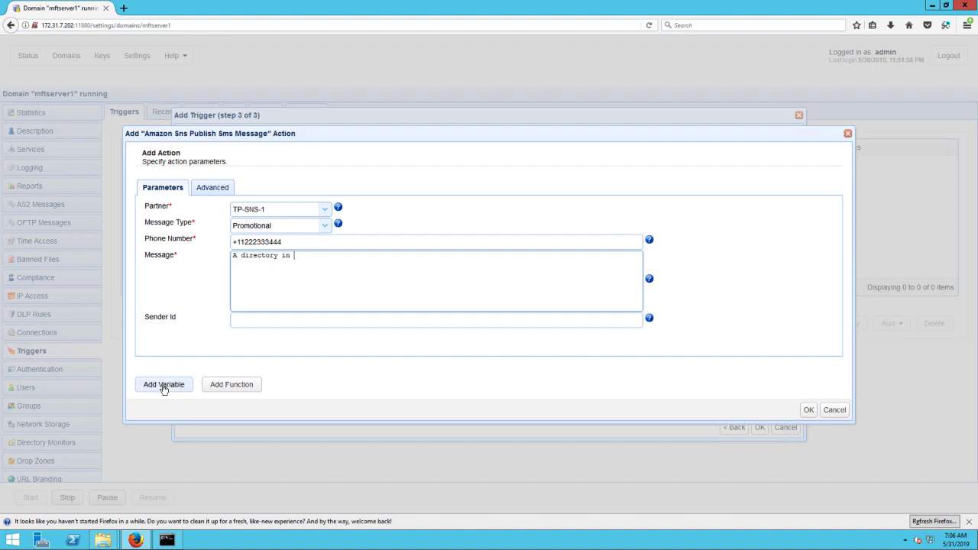
{"action": "left_click", "coordinate": [164, 386]}
{"action": "scroll", "coordinate": [259, 385], "scroll_direction": "down", "scroll_amount": 4}
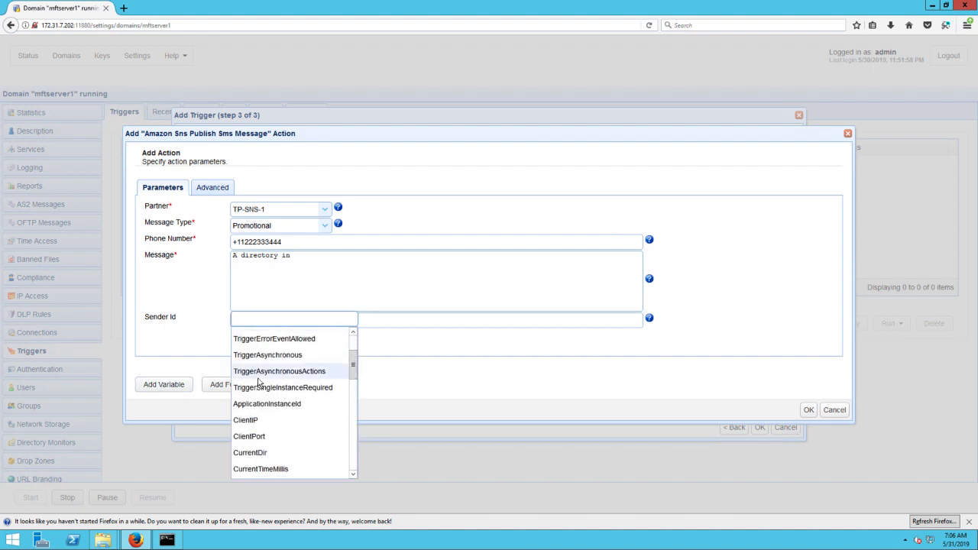
{"action": "scroll", "coordinate": [258, 384], "scroll_direction": "down", "scroll_amount": 5}
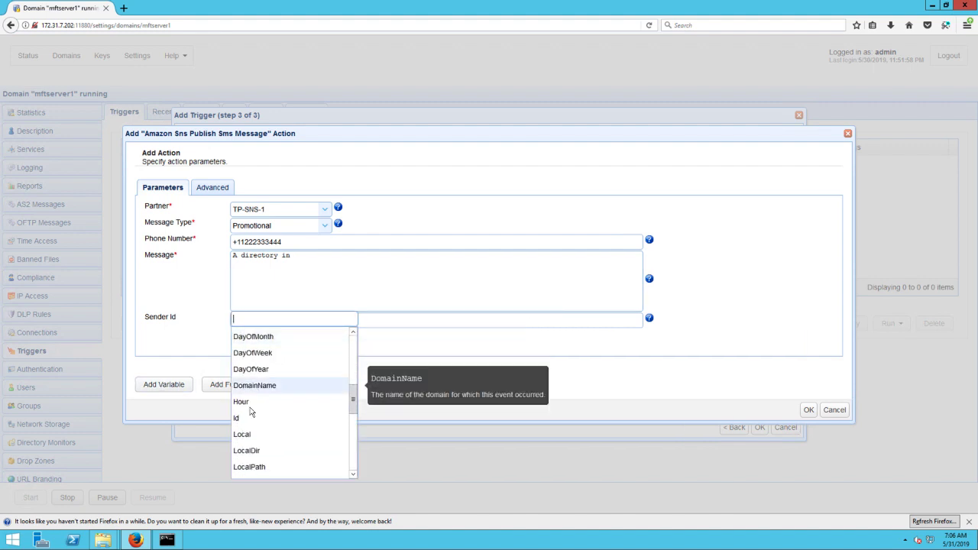
{"action": "left_click", "coordinate": [246, 452]}
{"action": "left_click", "coordinate": [353, 256]}
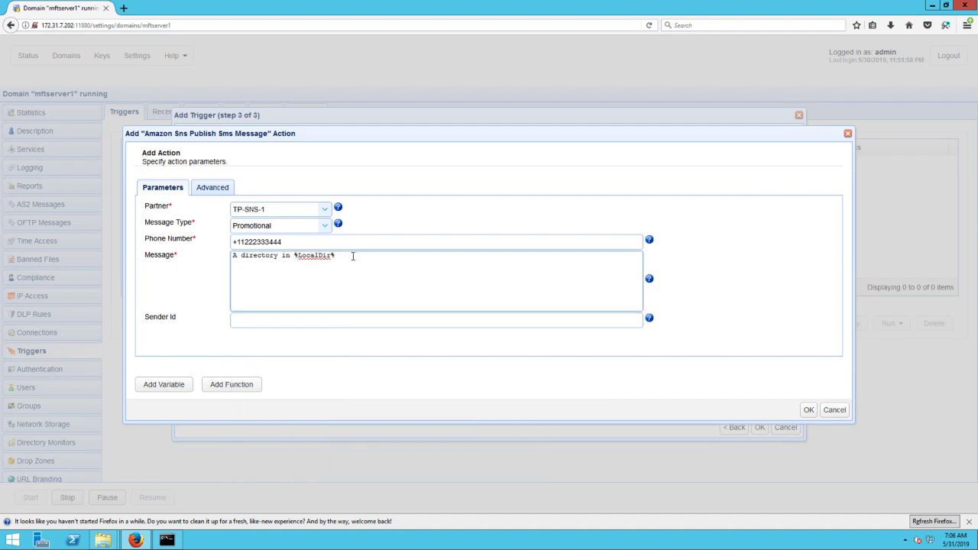
{"action": "type", "text": "was deleted by"}
Finish the message with %Username% followed by 'at %Hour%:%Minute%'.
{"action": "left_click", "coordinate": [162, 386]}
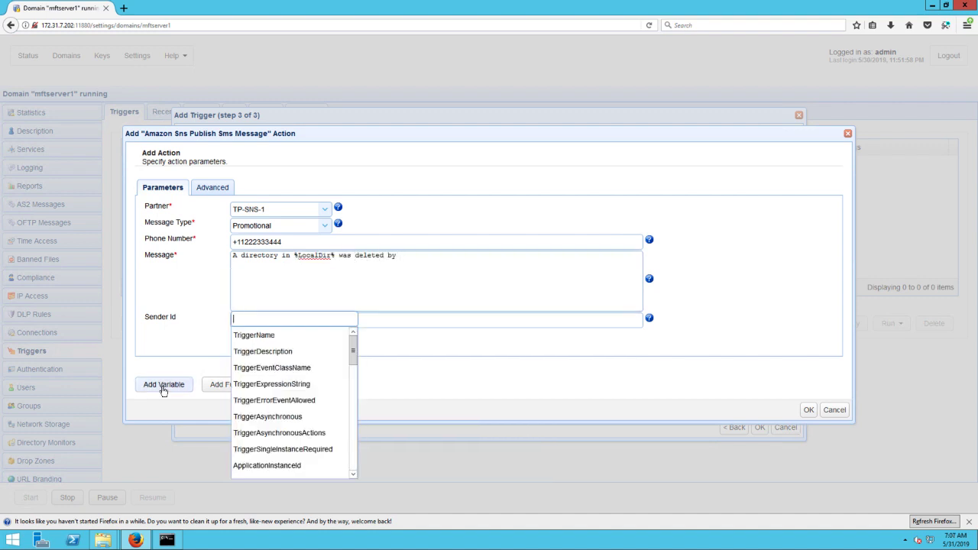
{"action": "type", "text": "user"}
{"action": "left_click", "coordinate": [256, 334]}
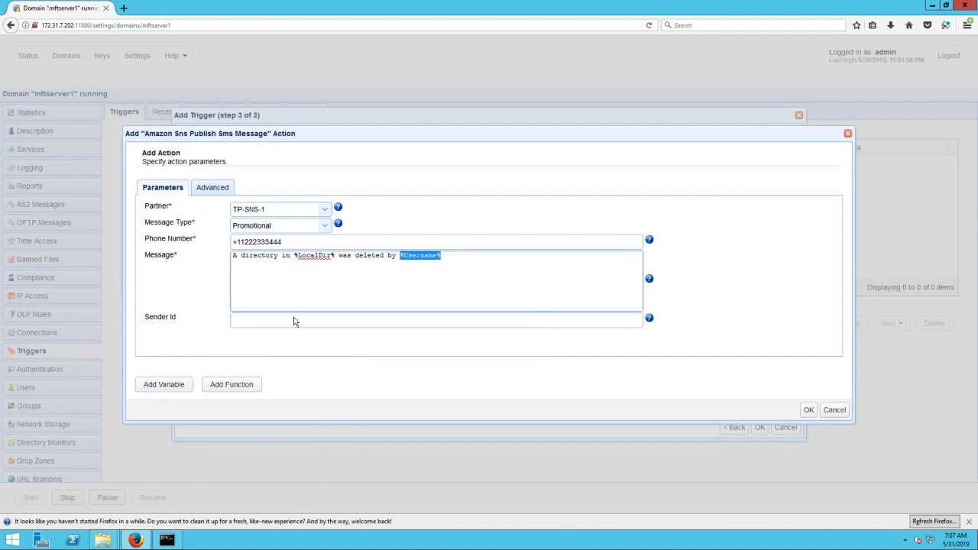
{"action": "left_click", "coordinate": [452, 259]}
{"action": "type", "text": "at %Hour%:%"}
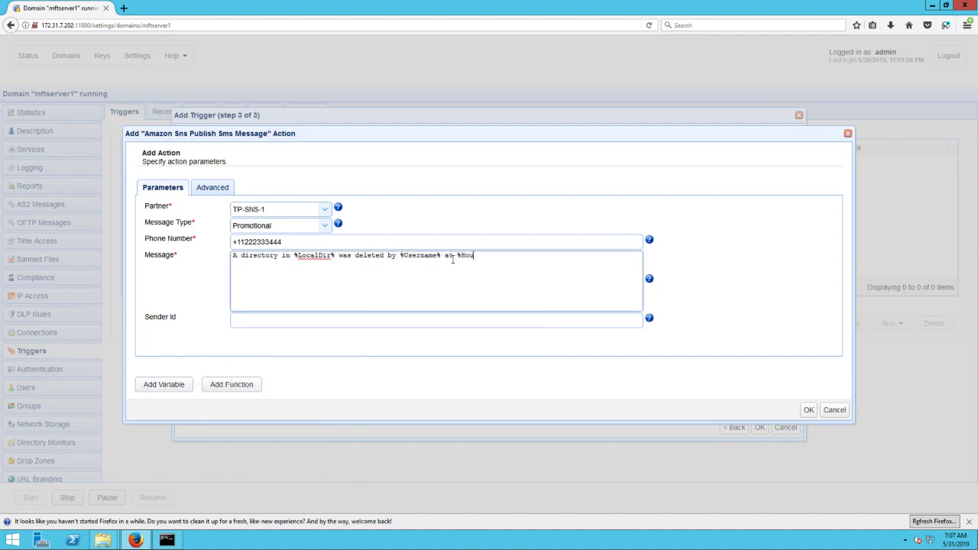
{"action": "type", "text": "Minute%"}
Add the SMS action and save the single-number trigger.
{"action": "left_click", "coordinate": [808, 411]}
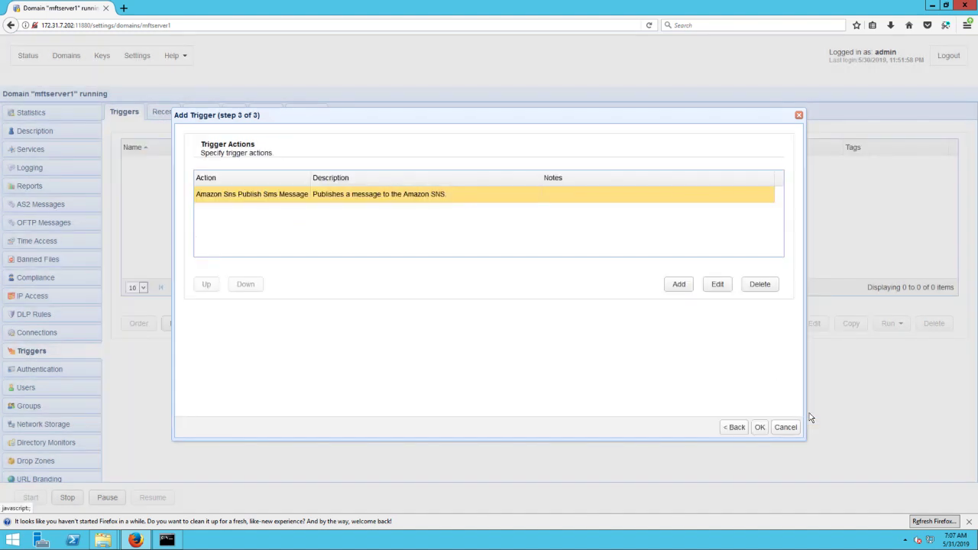
{"action": "left_click", "coordinate": [759, 428]}
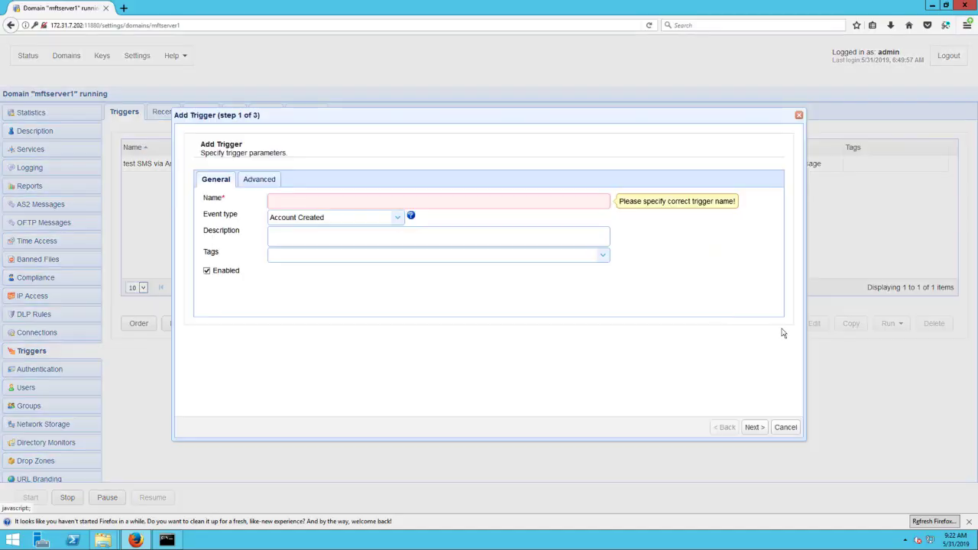
Name the trigger 'test multiple SMS via Amazon SNS', fire on Dlp Rule Matched, and reach actions.
{"action": "type", "text": "test multiple SMS via Amazon SNS"}
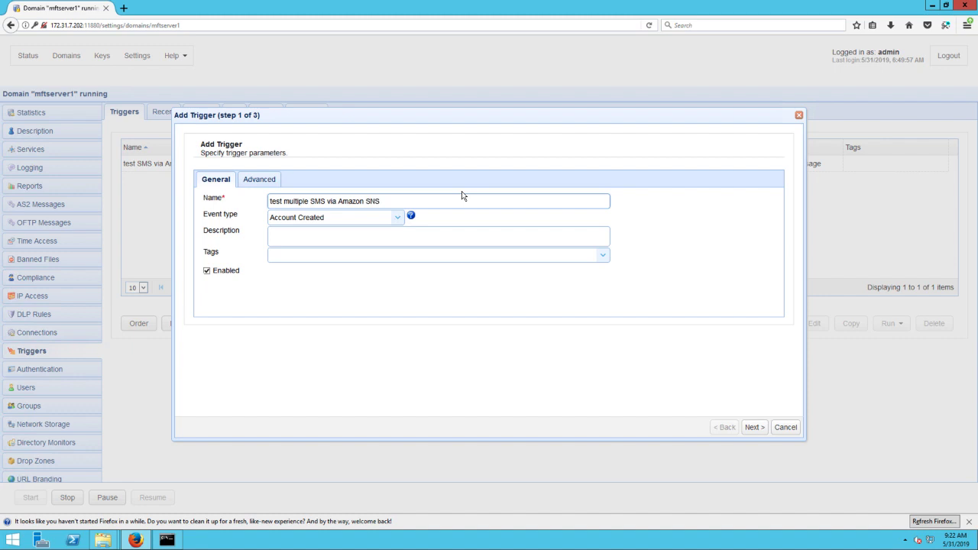
{"action": "left_click", "coordinate": [398, 218]}
{"action": "scroll", "coordinate": [364, 262], "scroll_direction": "down", "scroll_amount": 10}
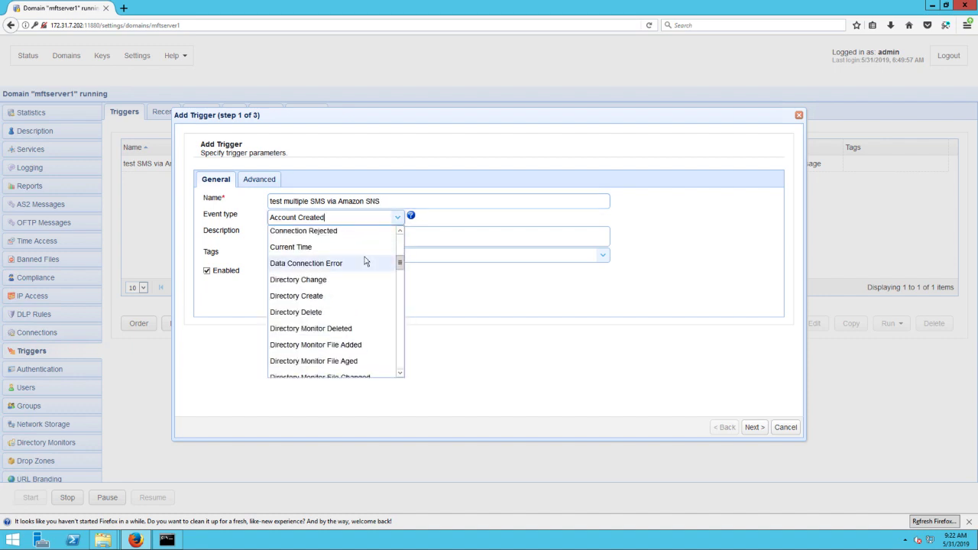
{"action": "left_click", "coordinate": [321, 327]}
{"action": "left_click", "coordinate": [750, 430]}
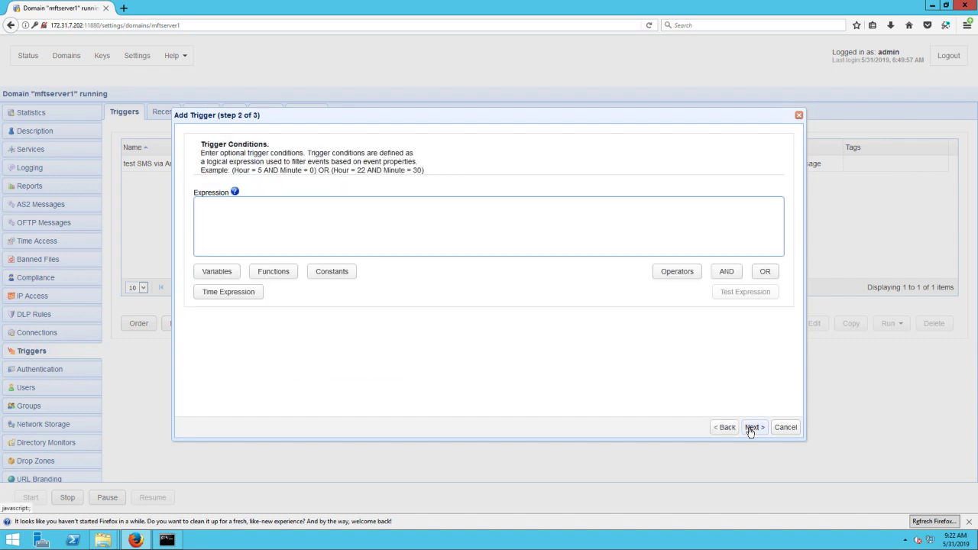
{"action": "left_click", "coordinate": [751, 430]}
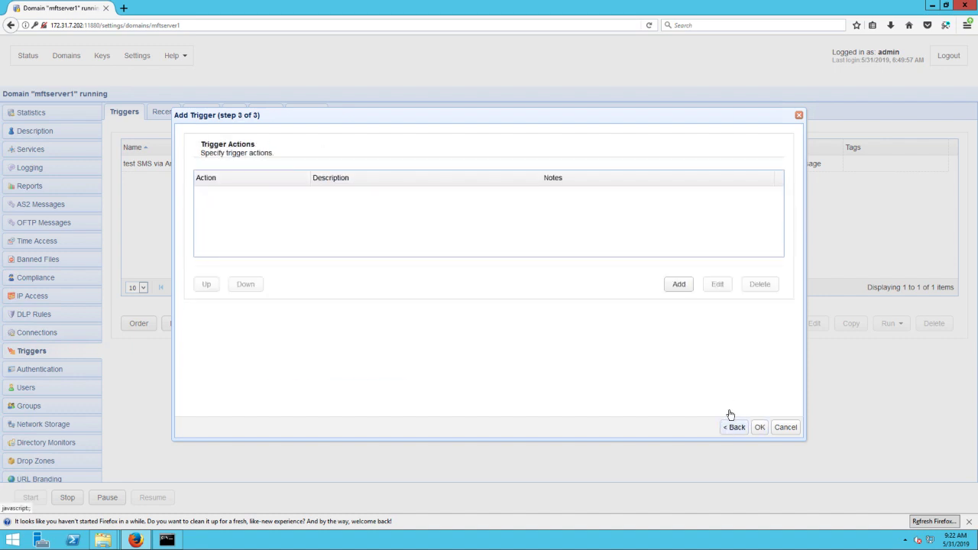
Add an Amazon Sns Publish Message action to the trigger.
{"action": "left_click", "coordinate": [679, 284]}
{"action": "type", "text": "sns"}
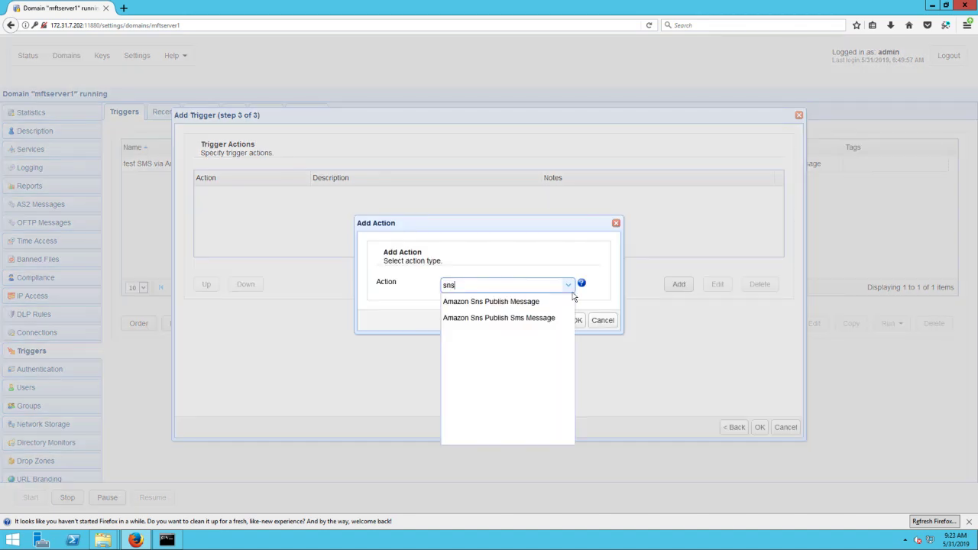
{"action": "left_click", "coordinate": [526, 304]}
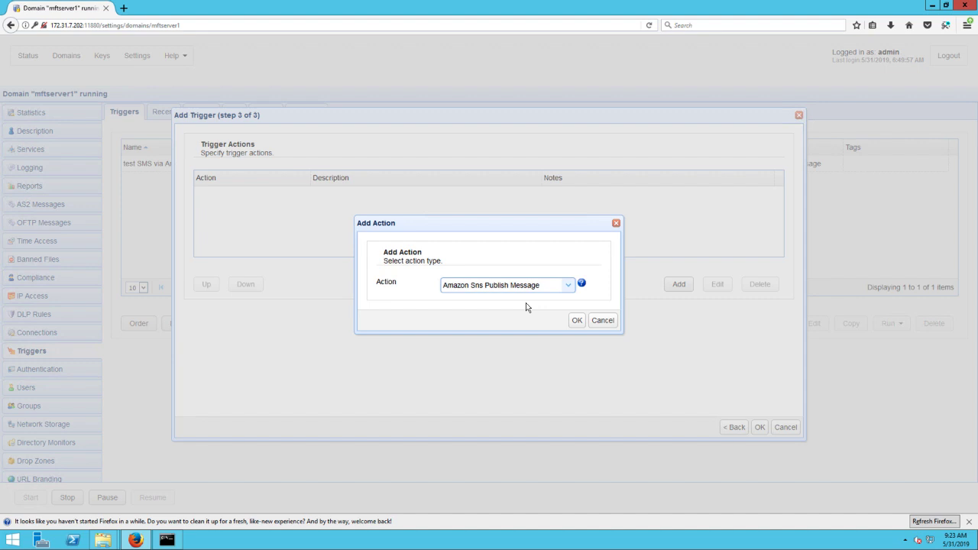
{"action": "left_click", "coordinate": [578, 322]}
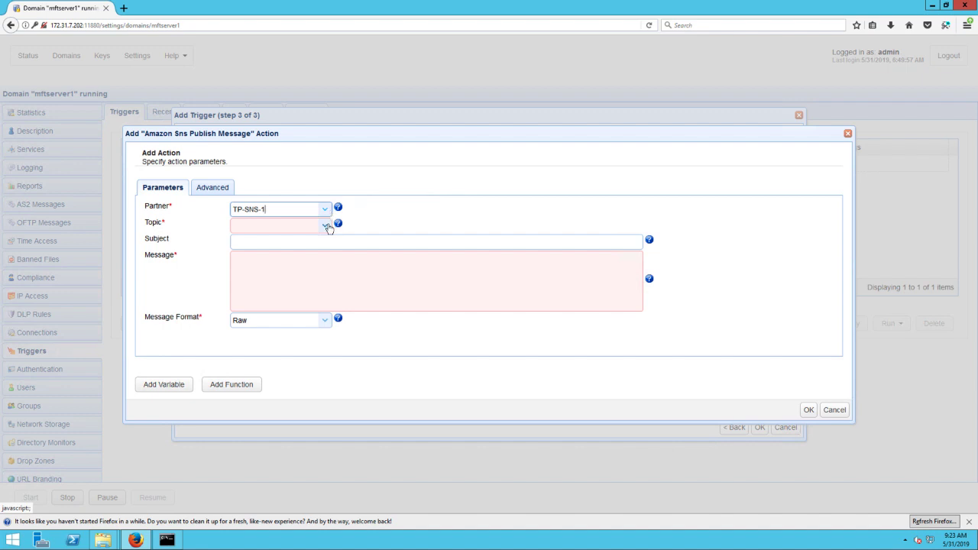
Keep the first SNS topic ARN and set the subject to 'DLP Rule Matched'.
{"action": "left_click", "coordinate": [326, 227]}
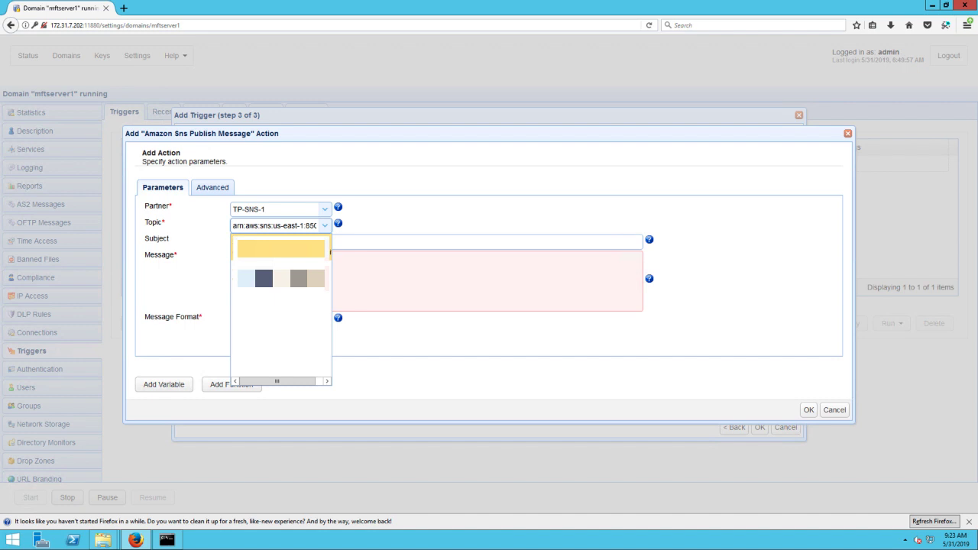
{"action": "left_click", "coordinate": [302, 250]}
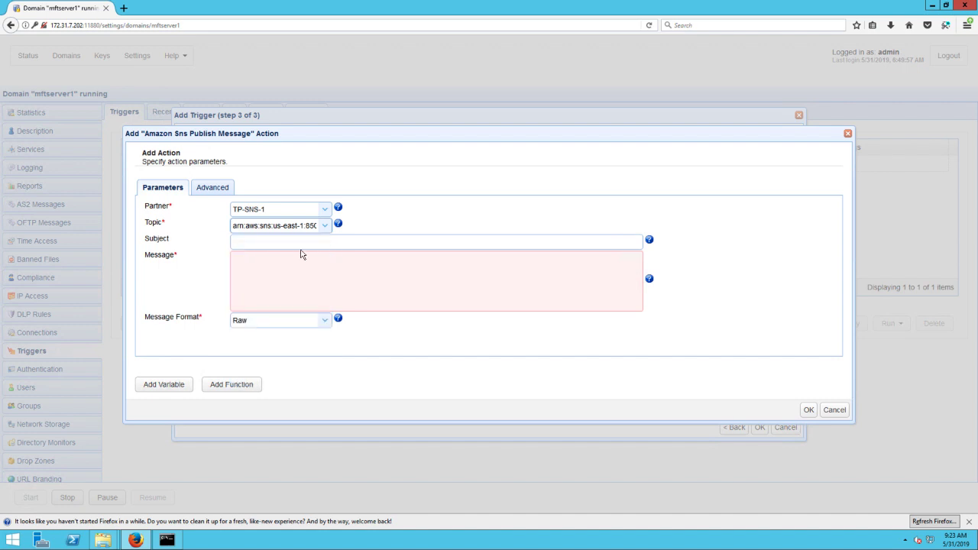
{"action": "left_click", "coordinate": [298, 241]}
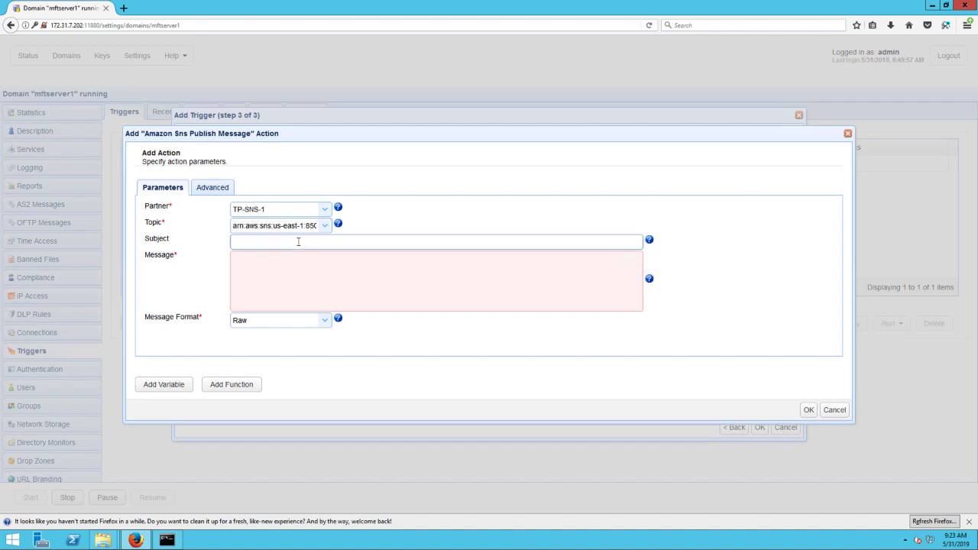
{"action": "type", "text": "DLP Rule Matched"}
Write the message 'DLP Rule %RuleName% matched for %LocalPath%'.
{"action": "left_click", "coordinate": [260, 280]}
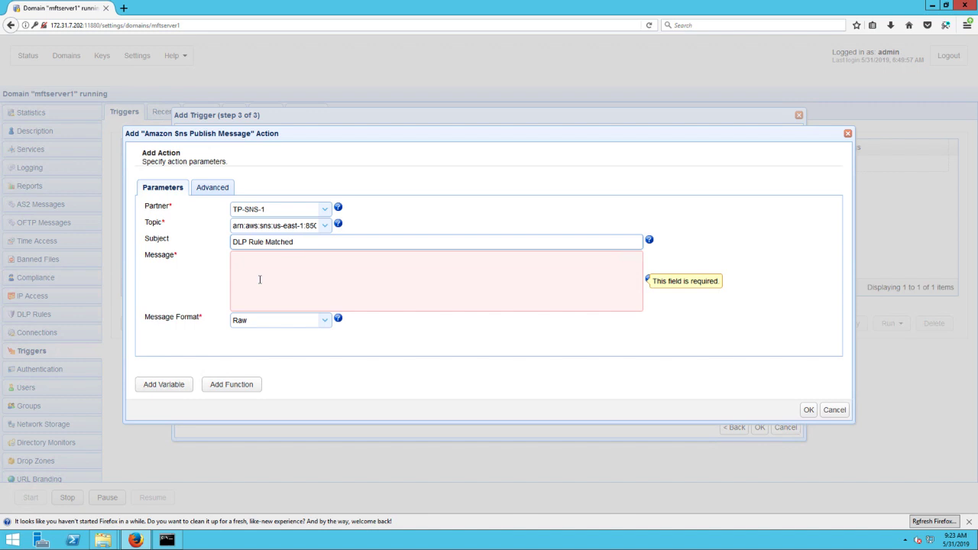
{"action": "type", "text": "DLP Ru"}
{"action": "key", "text": "BackSpace"}
{"action": "key", "text": "BackSpace"}
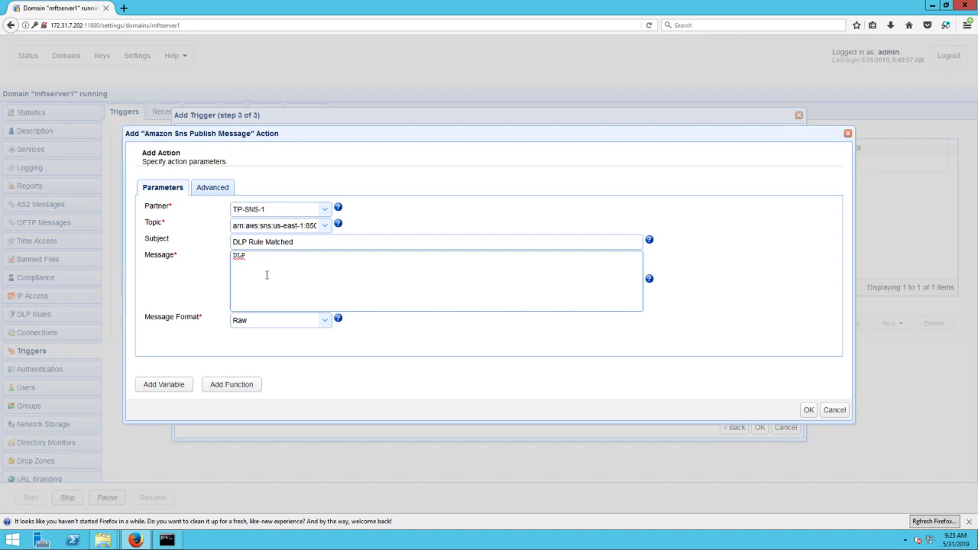
{"action": "type", "text": "Rule"}
{"action": "left_click", "coordinate": [164, 386]}
{"action": "scroll", "coordinate": [296, 371], "scroll_direction": "down", "scroll_amount": 8}
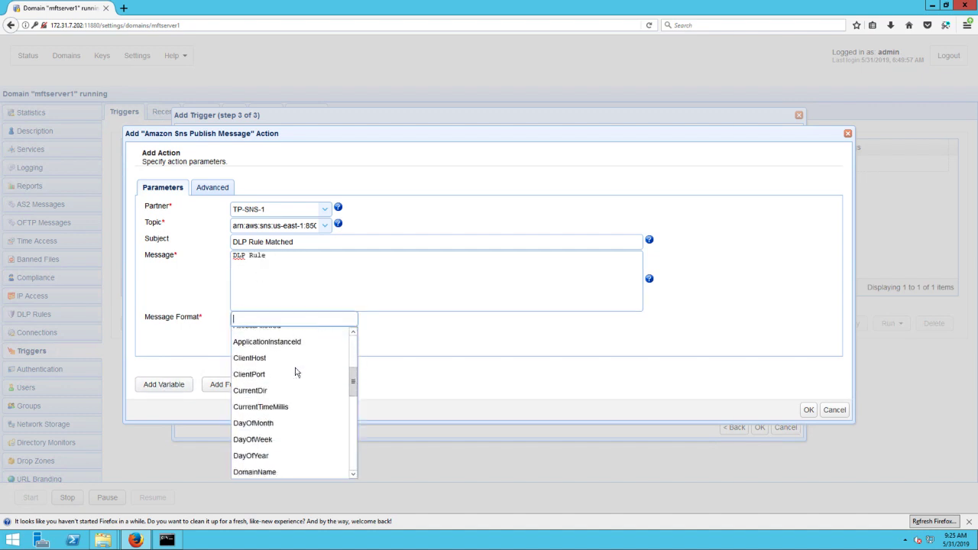
{"action": "scroll", "coordinate": [296, 382], "scroll_direction": "down", "scroll_amount": 2}
{"action": "left_click", "coordinate": [260, 443]}
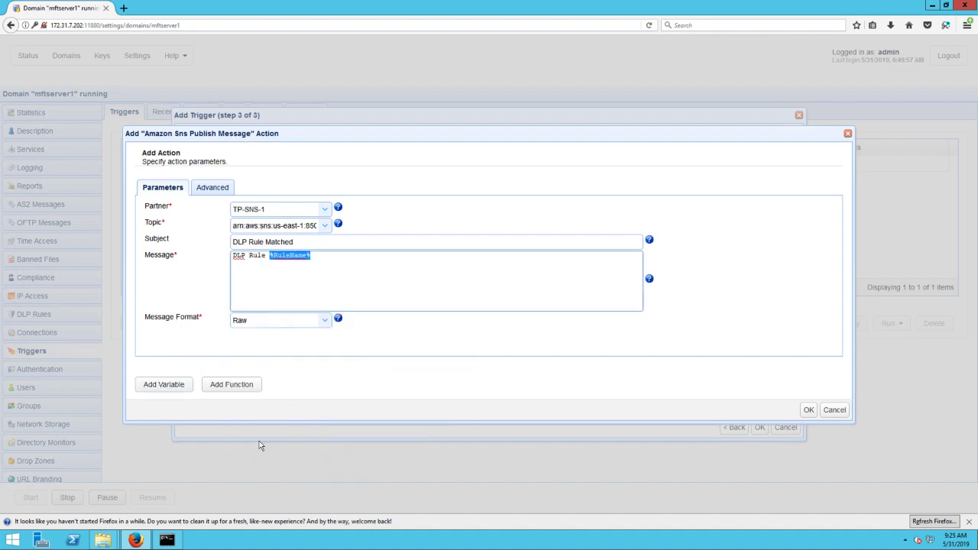
{"action": "left_click", "coordinate": [342, 257]}
{"action": "type", "text": "matched for"}
{"action": "left_click", "coordinate": [163, 384]}
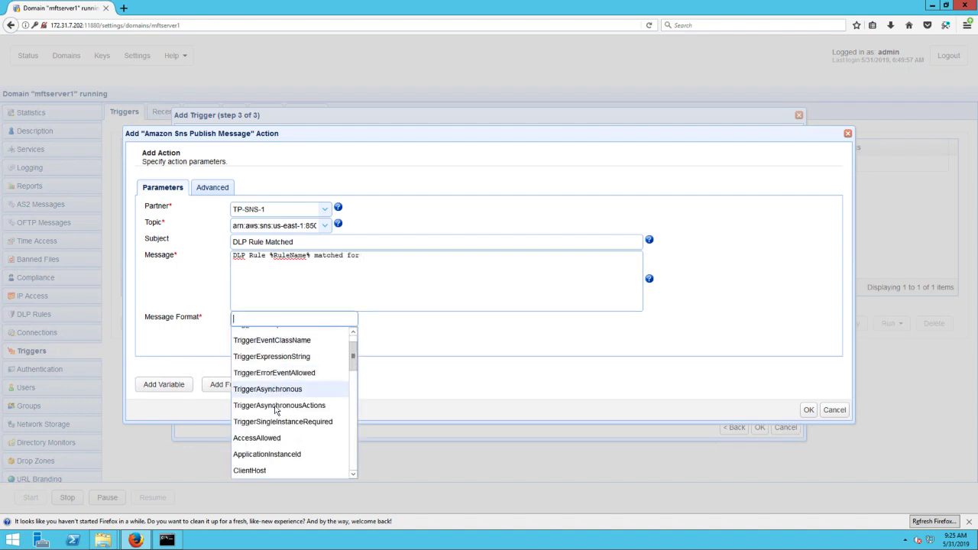
{"action": "scroll", "coordinate": [275, 411], "scroll_direction": "down", "scroll_amount": 5}
{"action": "left_click", "coordinate": [269, 422]}
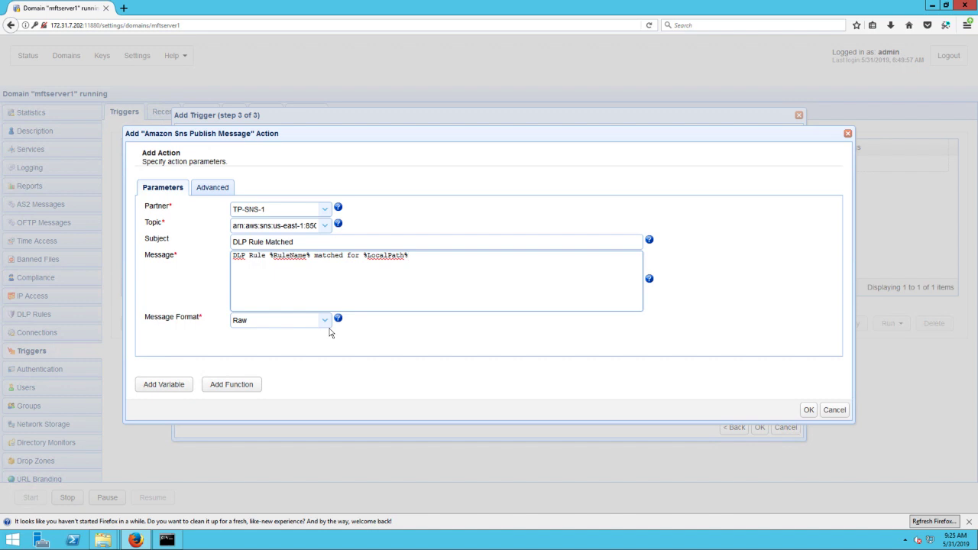
Keep Raw message format, add the publish action, and save the multiple-number trigger.
{"action": "left_click", "coordinate": [325, 321]}
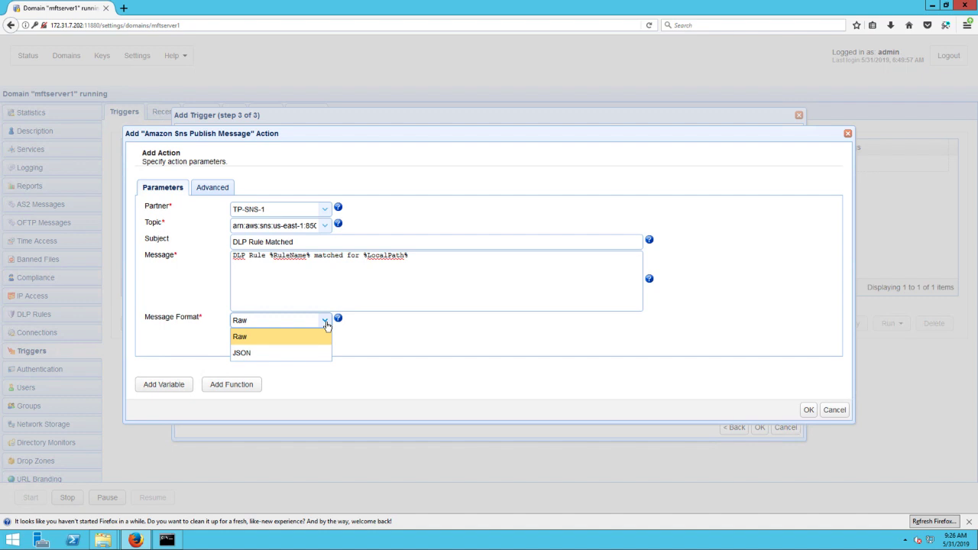
{"action": "left_click", "coordinate": [326, 324]}
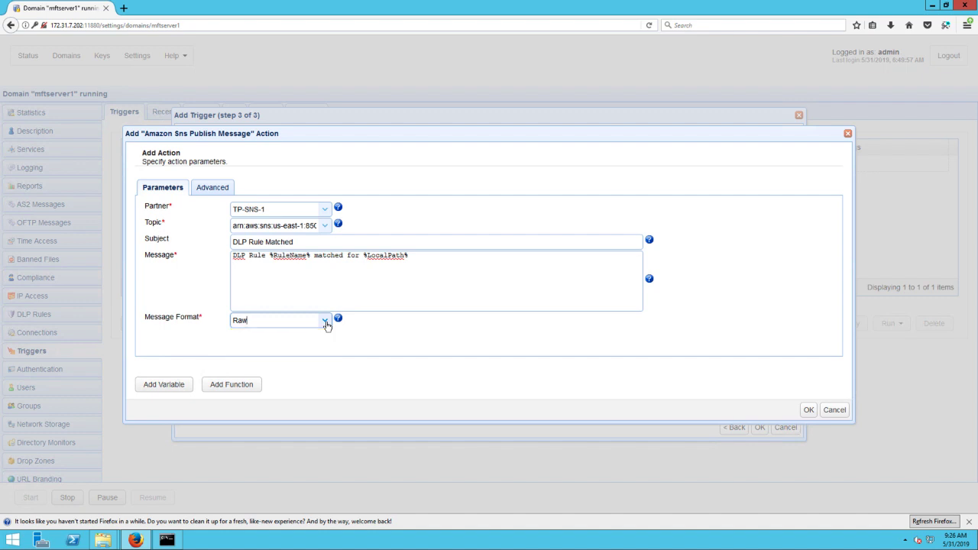
{"action": "left_click", "coordinate": [810, 410]}
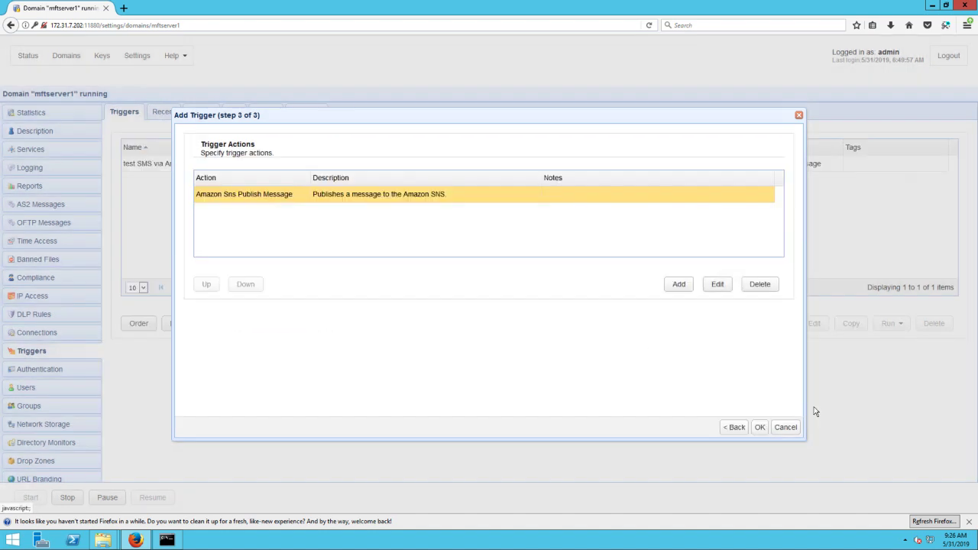
{"action": "left_click", "coordinate": [760, 428]}
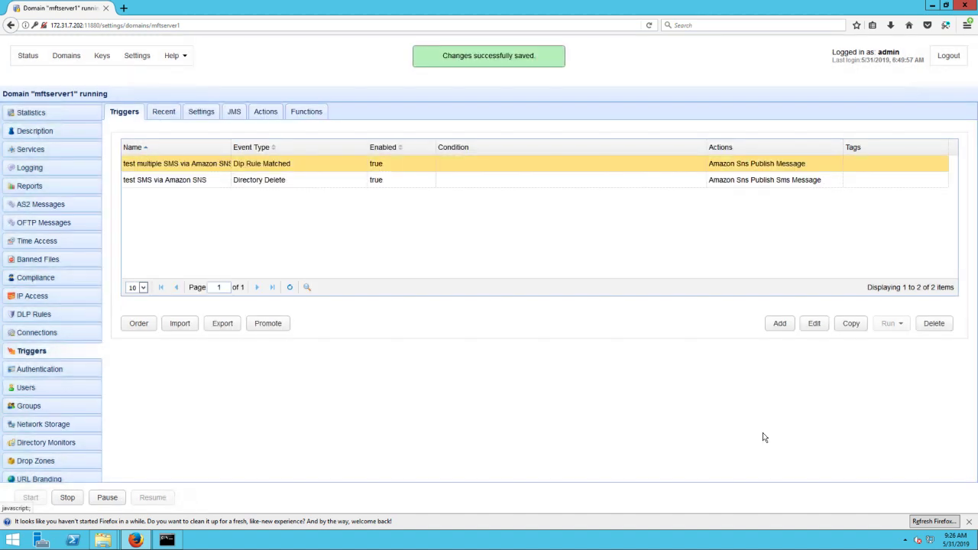